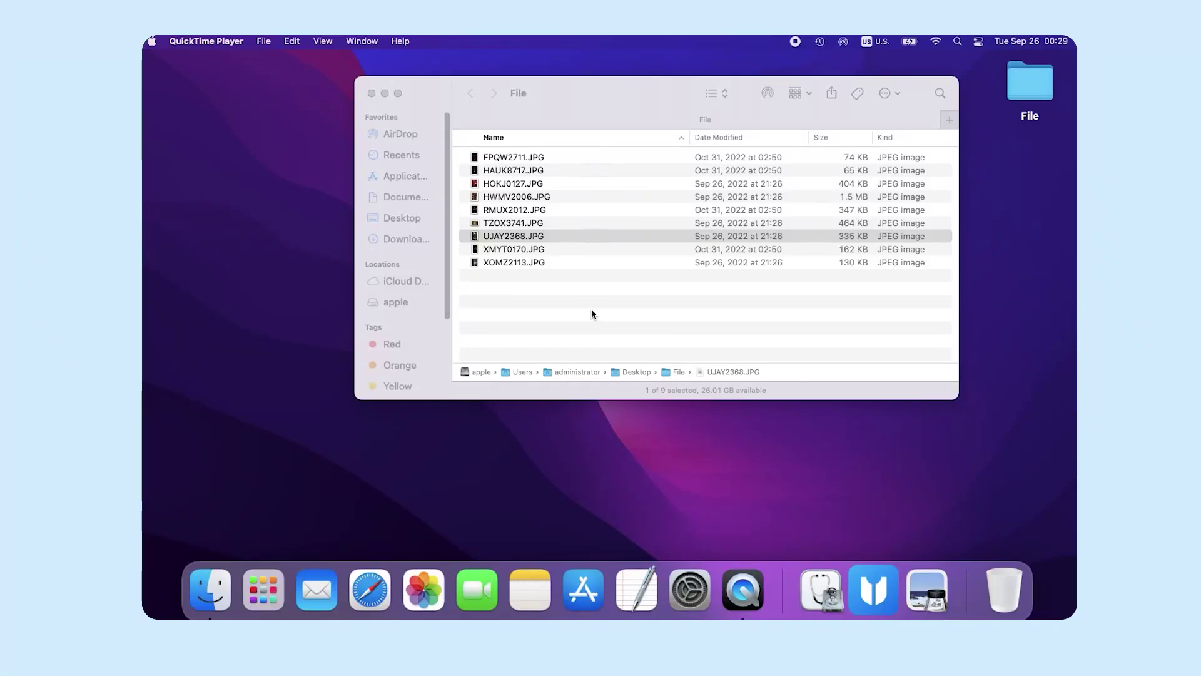
- Select all nine JPG files in the File folder and drag them to the Trash
{"action": "left_click", "coordinate": [474, 208]}
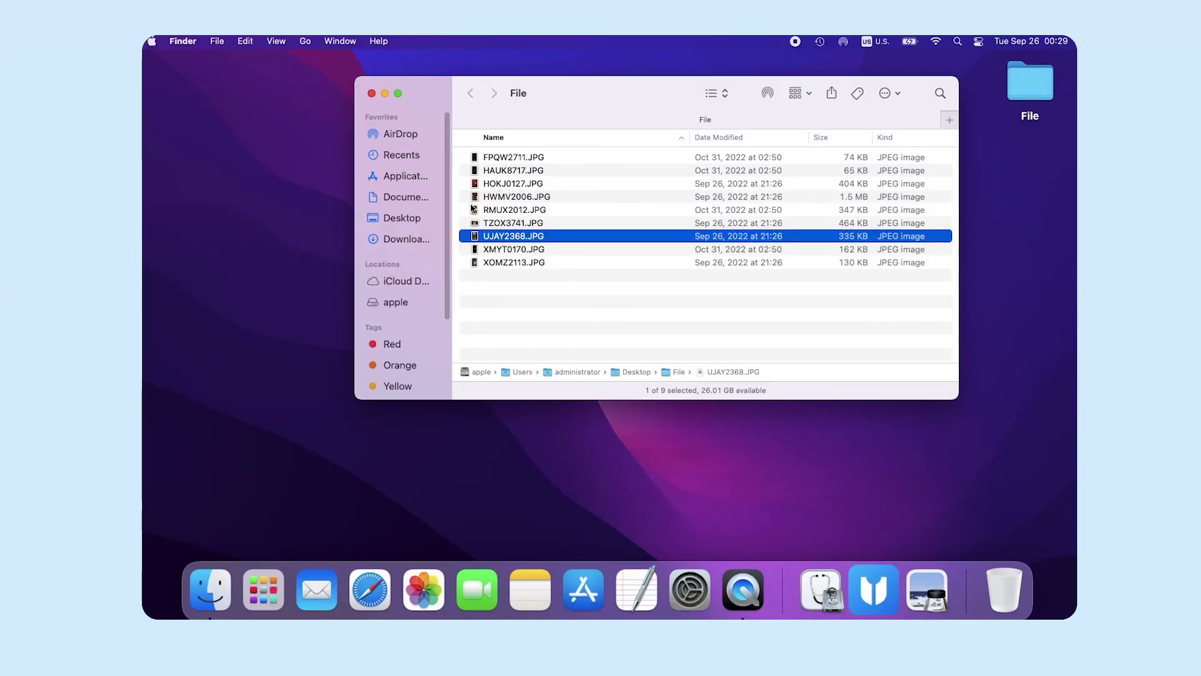
{"action": "left_click", "coordinate": [503, 159]}
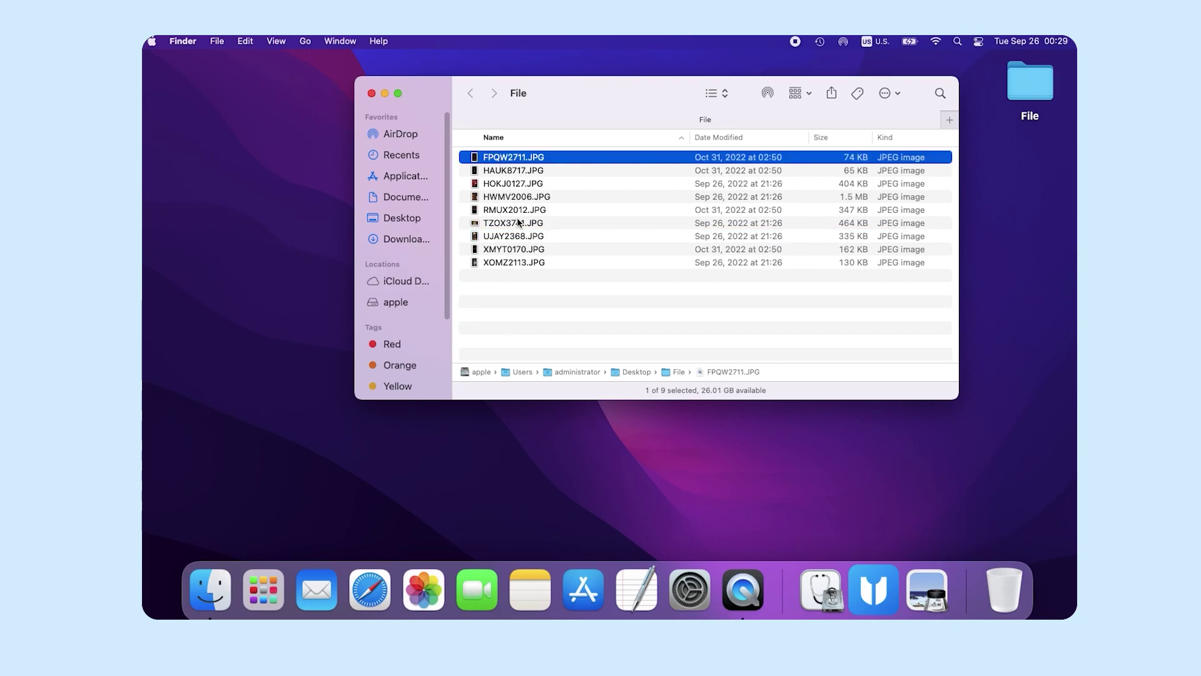
{"action": "left_click", "coordinate": [533, 266], "text": "shift"}
{"action": "left_click_drag", "start_coordinate": [538, 229], "coordinate": [994, 588]}
- Request permanently emptying the Trash to bring up the erase confirmation
{"action": "right_click", "coordinate": [993, 588]}
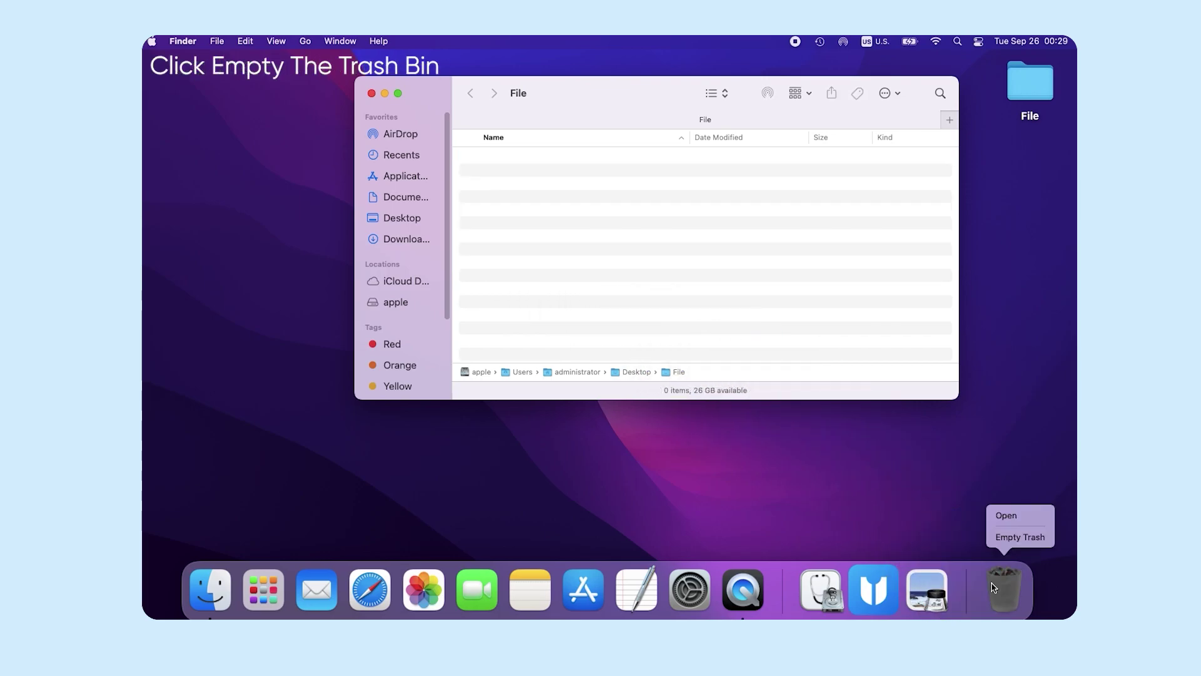
{"action": "left_click", "coordinate": [1012, 539]}
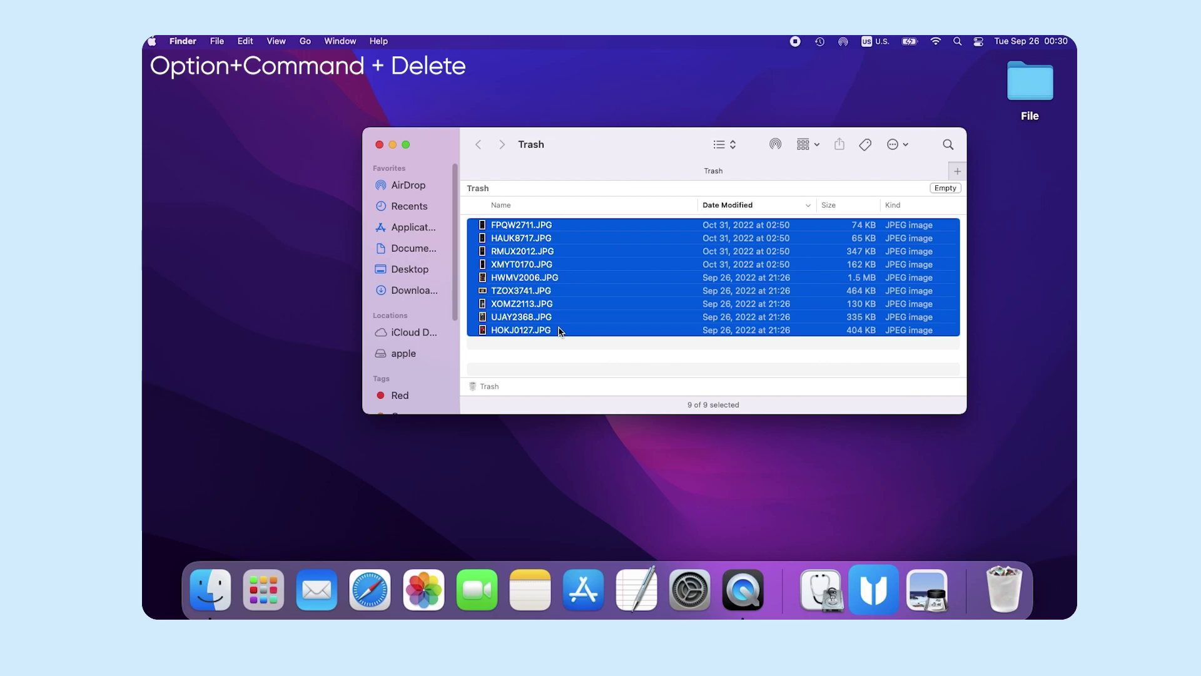
{"action": "key", "text": "alt+super+Delete"}
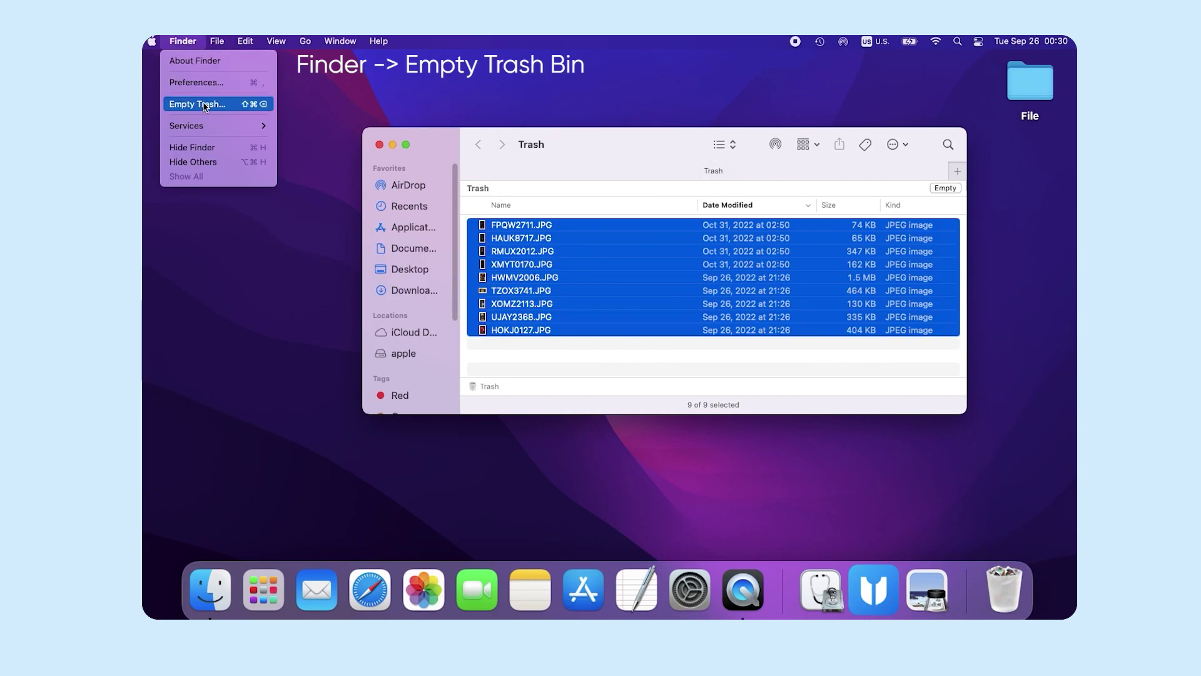
{"action": "left_click", "coordinate": [203, 106]}
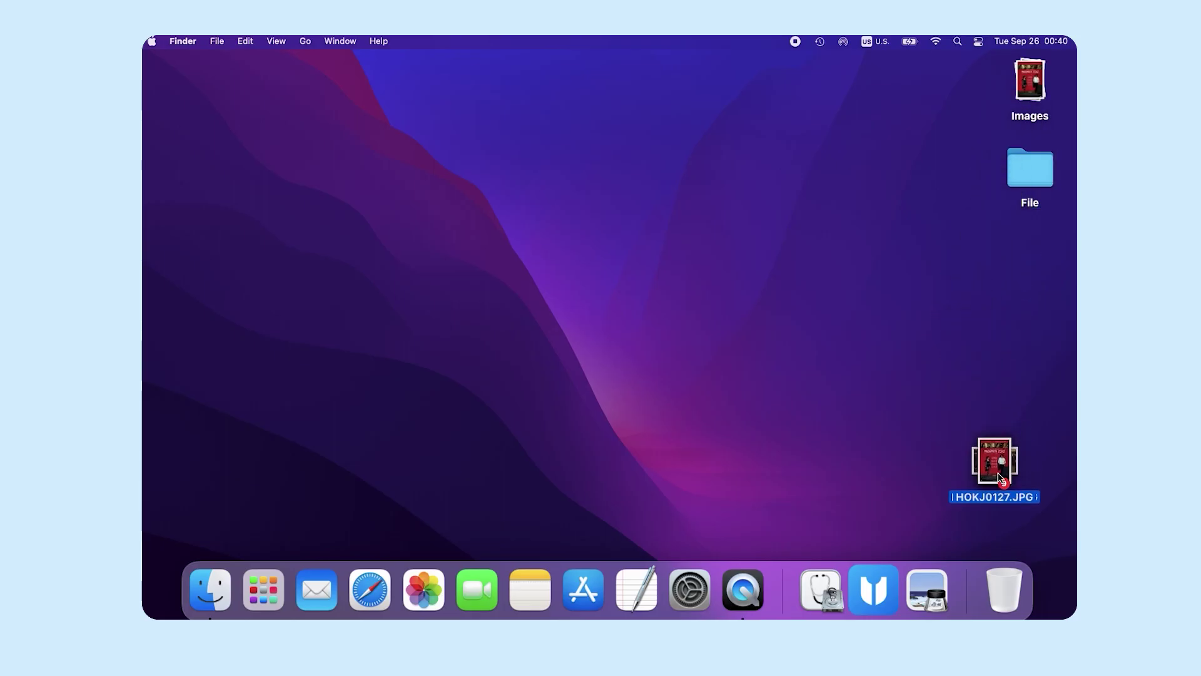
- Move HOKJ0127.JPG and the Images stack into the Trash
{"action": "left_click_drag", "start_coordinate": [1005, 218], "coordinate": [1005, 589]}
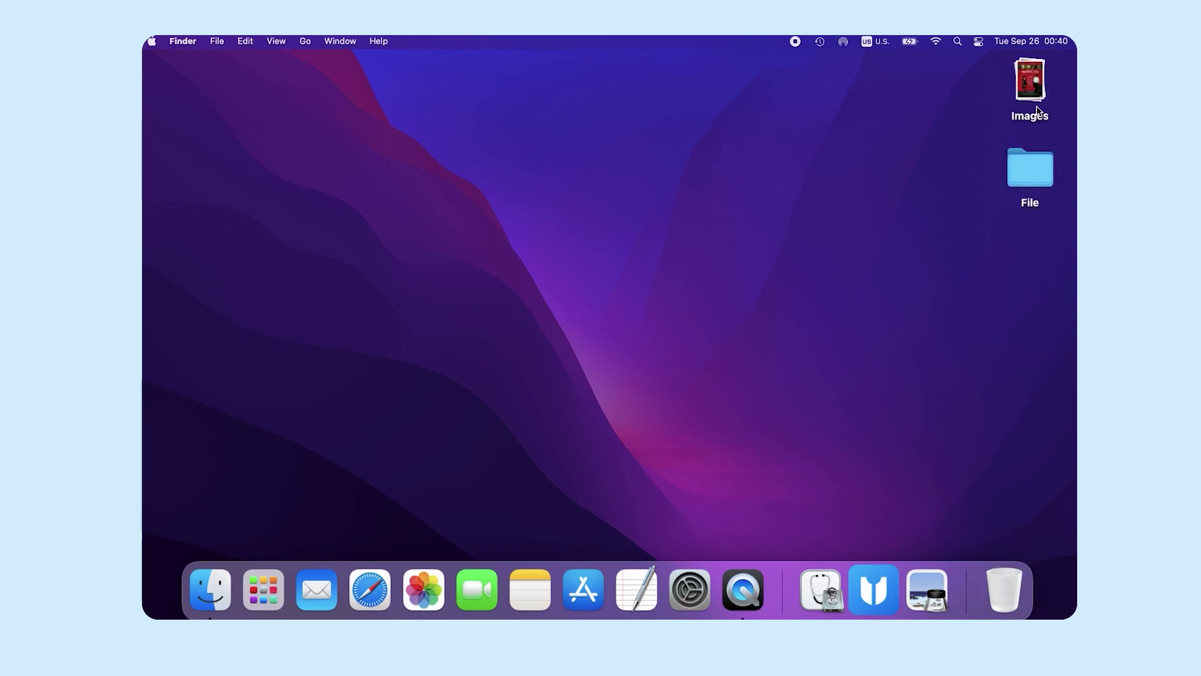
{"action": "right_click", "coordinate": [1035, 102]}
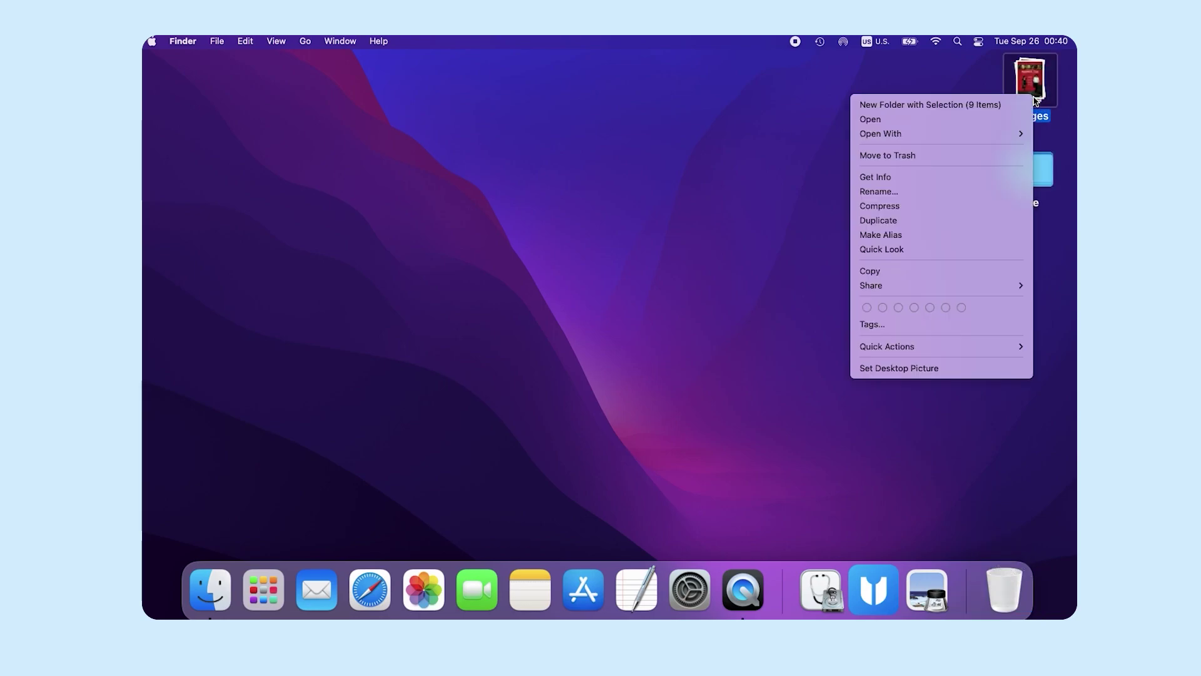
{"action": "left_click", "coordinate": [977, 156]}
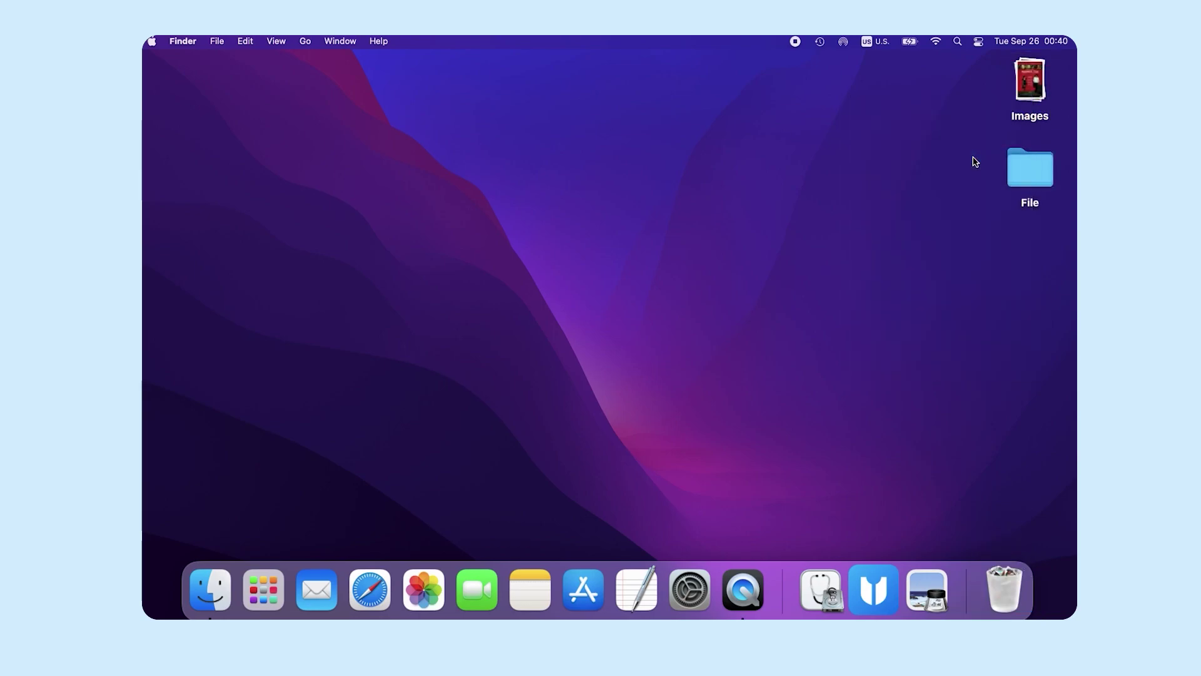
- Restore all nine trashed photos from the Trash with Put Back
{"action": "left_click", "coordinate": [1009, 585]}
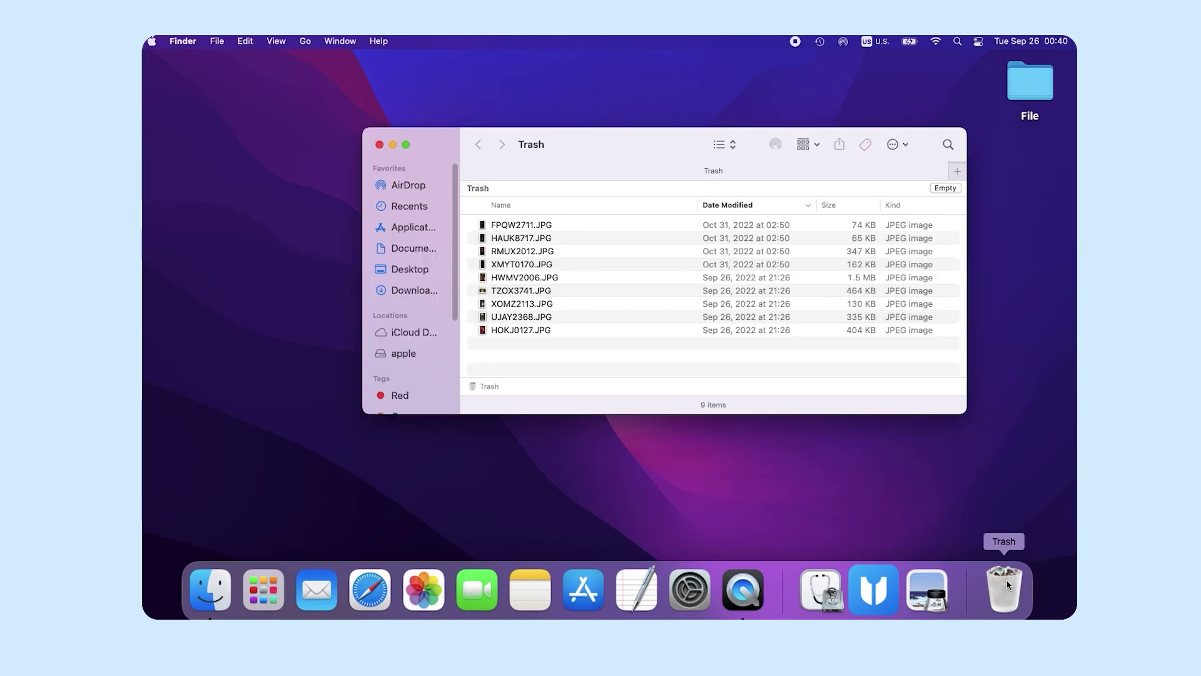
{"action": "mouse_move", "coordinate": [561, 349]}
{"action": "left_mouse_down"}
{"action": "mouse_move", "coordinate": [584, 233]}
{"action": "mouse_move", "coordinate": [634, 103]}
{"action": "left_mouse_up"}
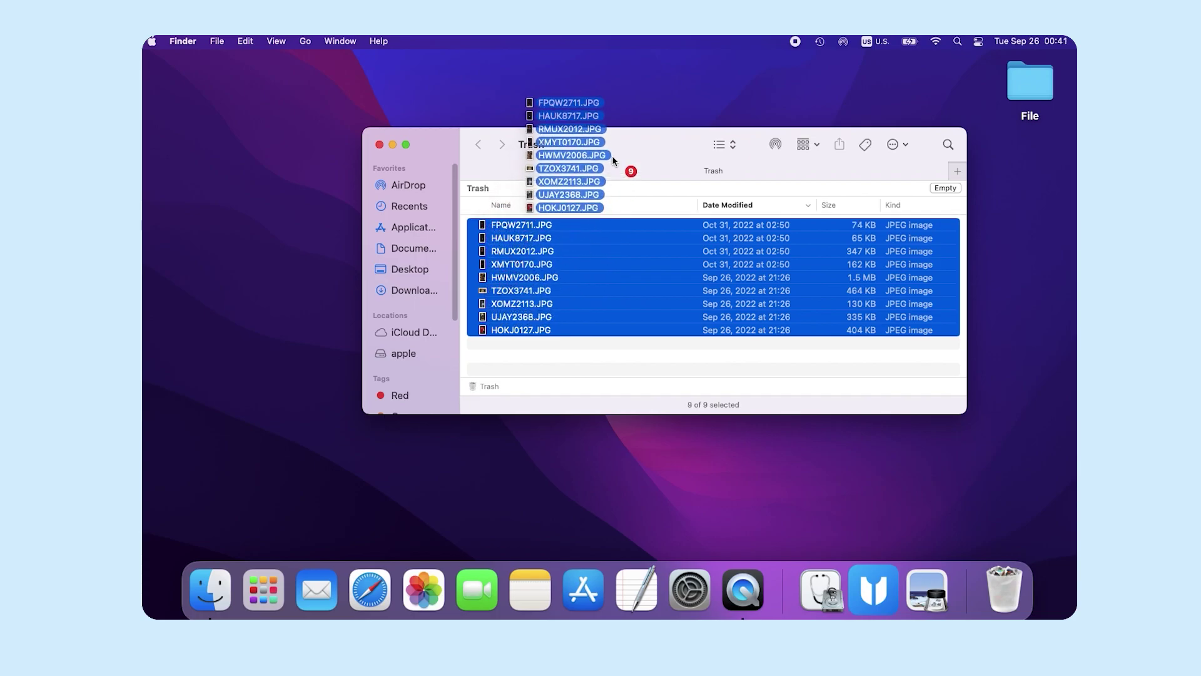
{"action": "key", "text": "super+z"}
{"action": "right_click", "coordinate": [566, 252]}
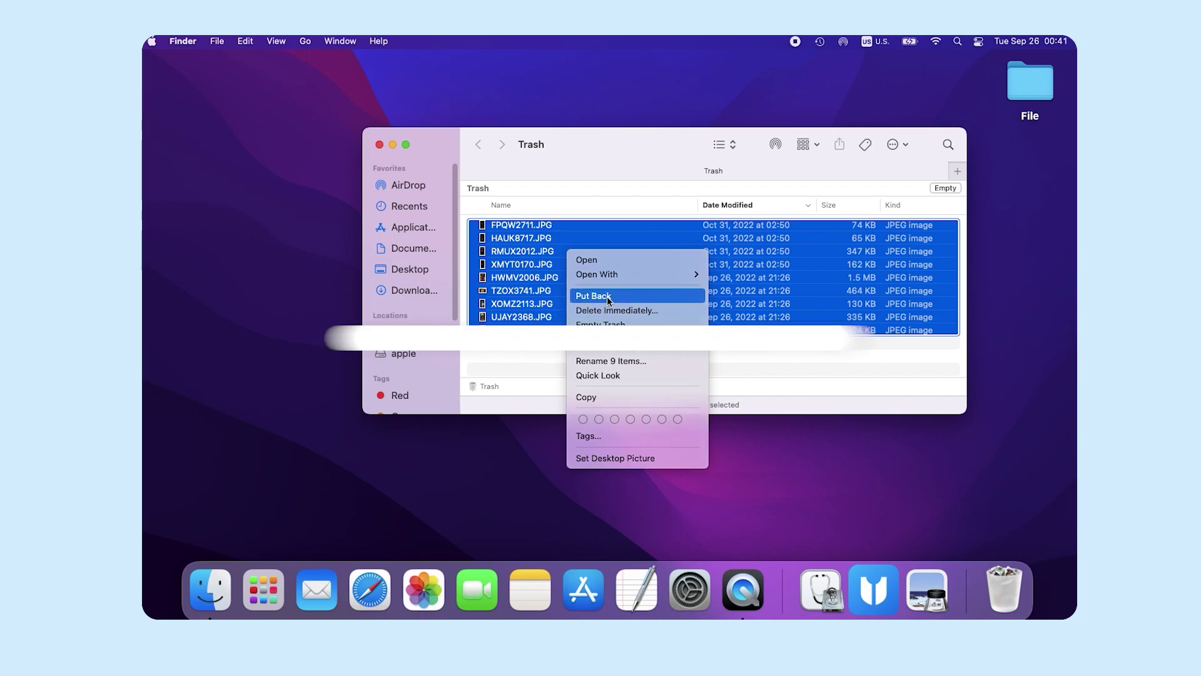
{"action": "left_click", "coordinate": [607, 296]}
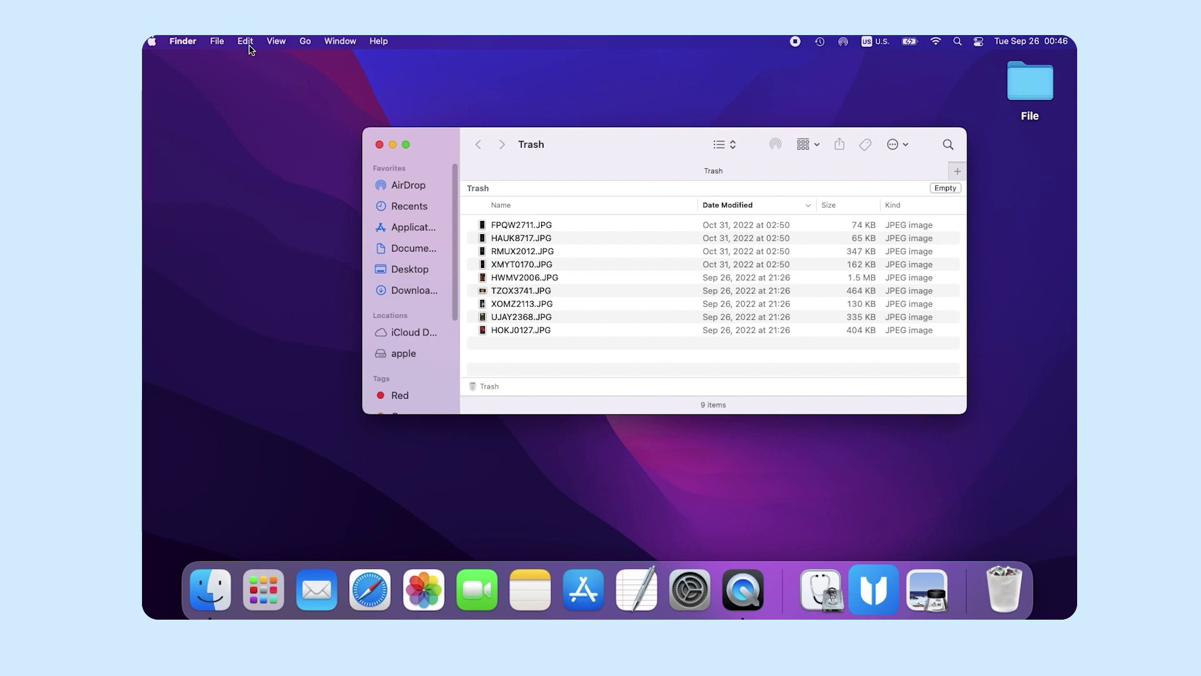
- Use Edit > Undo Move of 9 Items so the Trash returns to 0 items
{"action": "left_click", "coordinate": [247, 43]}
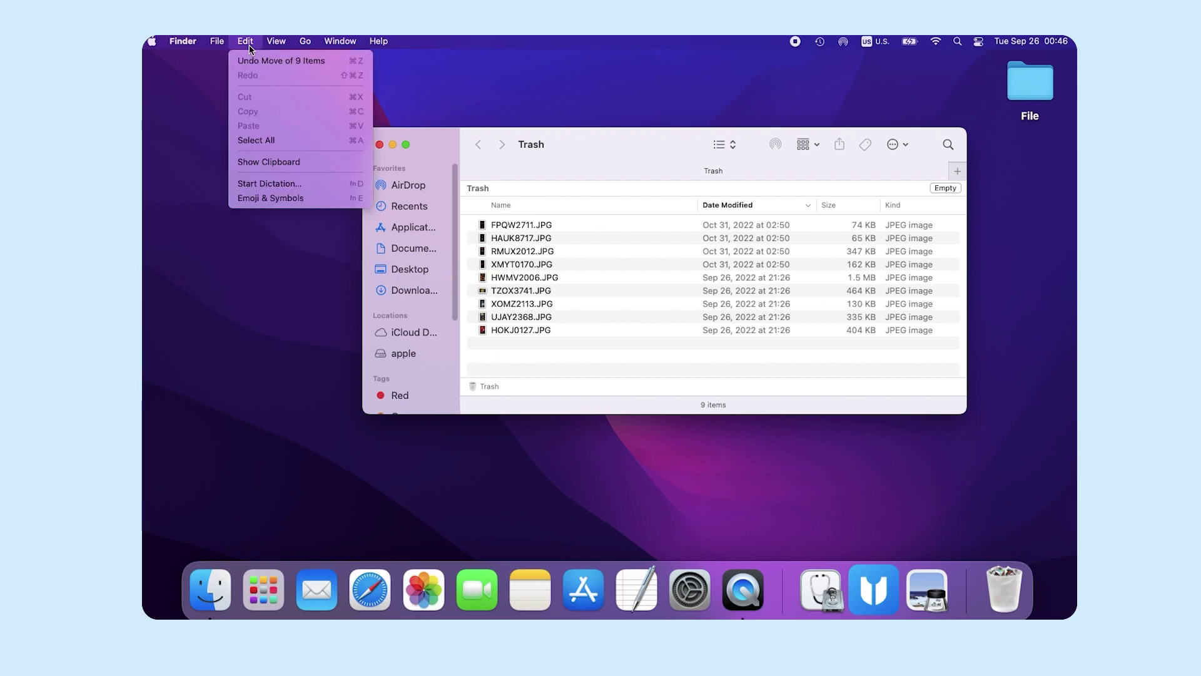
{"action": "left_click", "coordinate": [262, 61]}
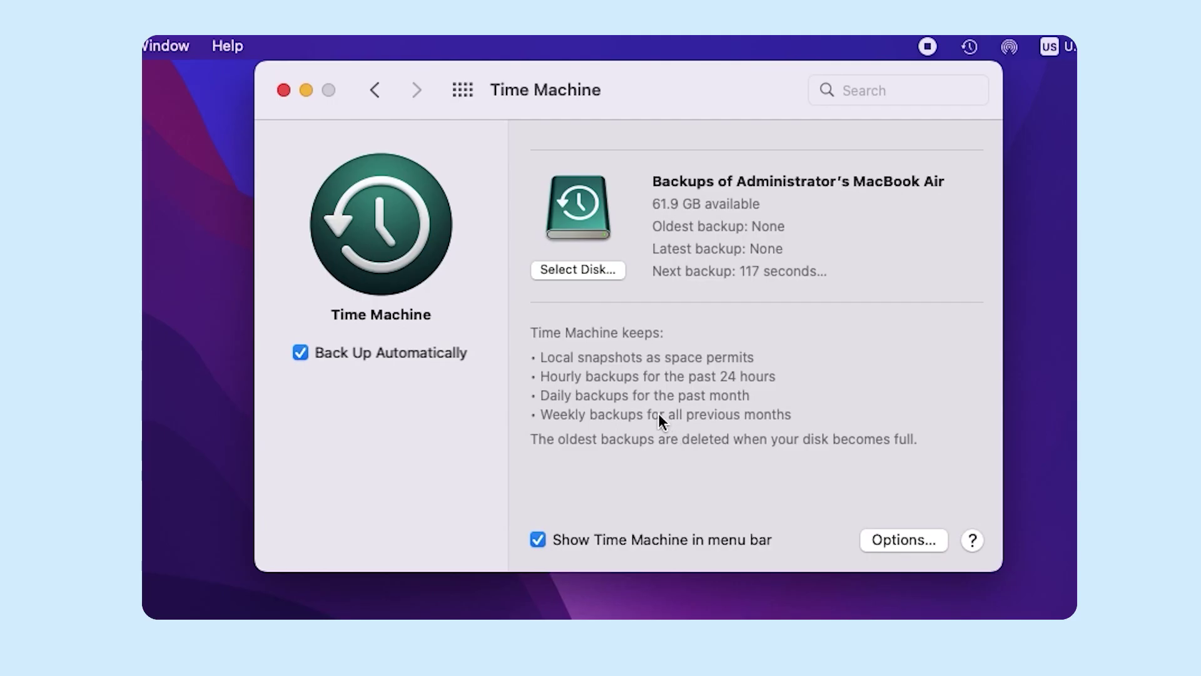
- Choose a Time Machine backup disk and open Time Machine in System Preferences
{"action": "left_click", "coordinate": [581, 272]}
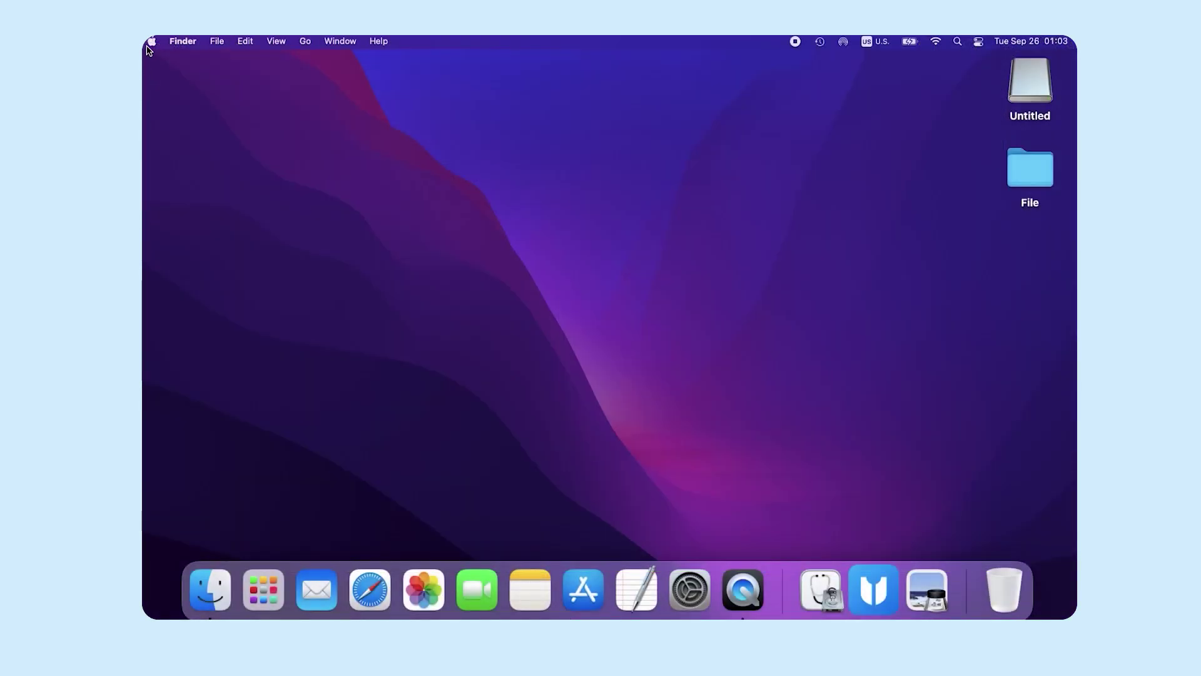
{"action": "left_click", "coordinate": [147, 46]}
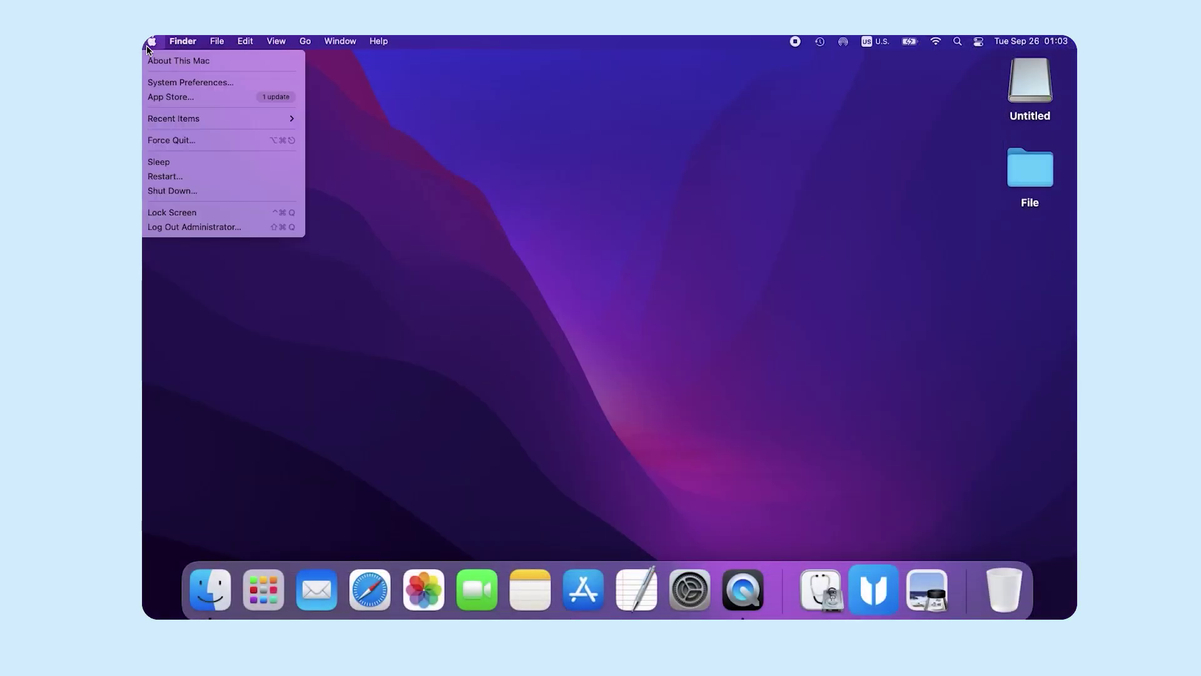
{"action": "left_click", "coordinate": [161, 83]}
{"action": "left_click", "coordinate": [644, 377]}
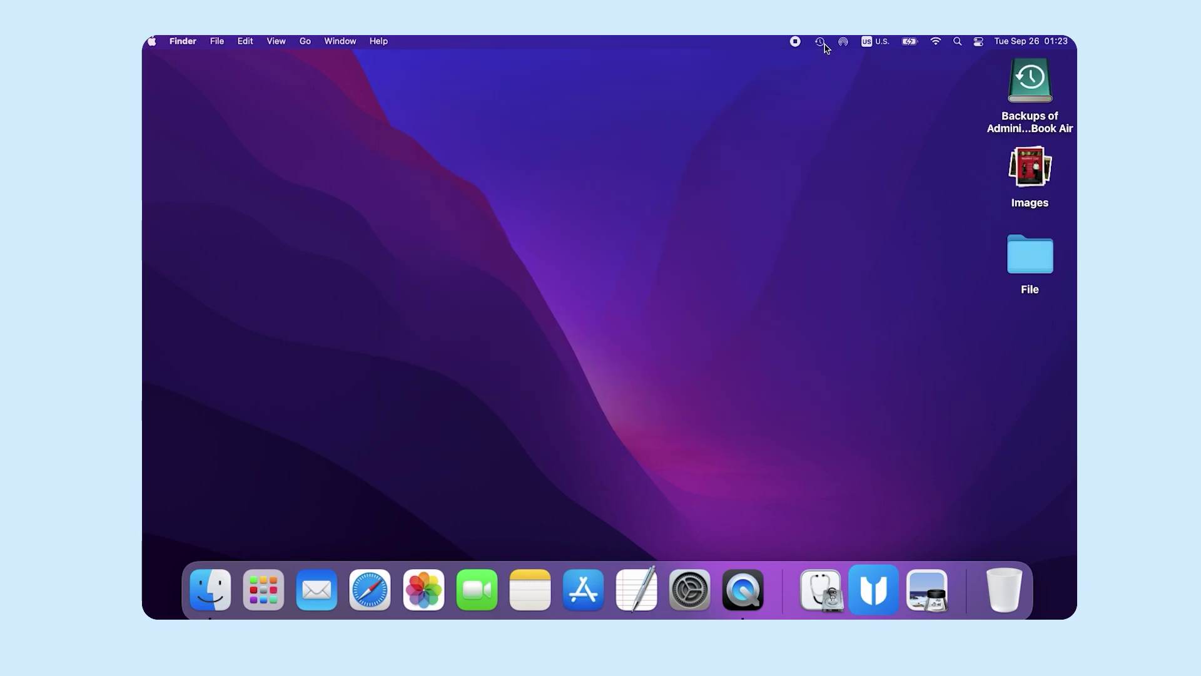
- Enter Time Machine, step back one snapshot, and open the backed-up File folder
{"action": "left_click", "coordinate": [821, 42]}
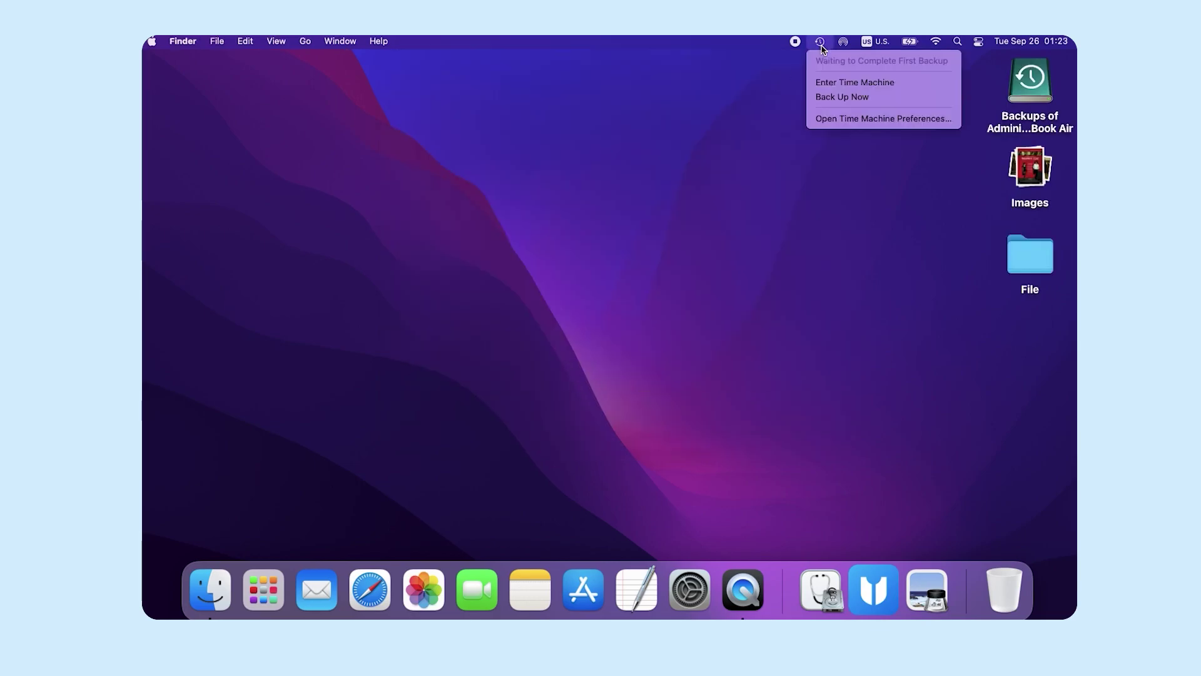
{"action": "left_click", "coordinate": [842, 86]}
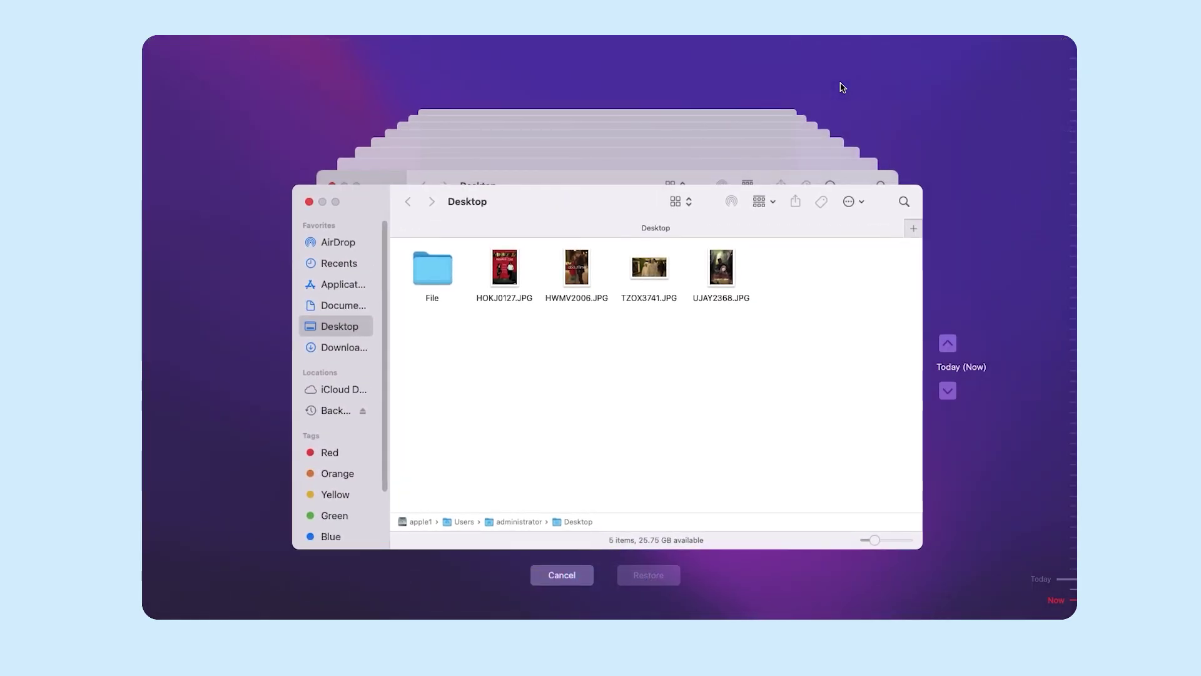
{"action": "left_click", "coordinate": [948, 344]}
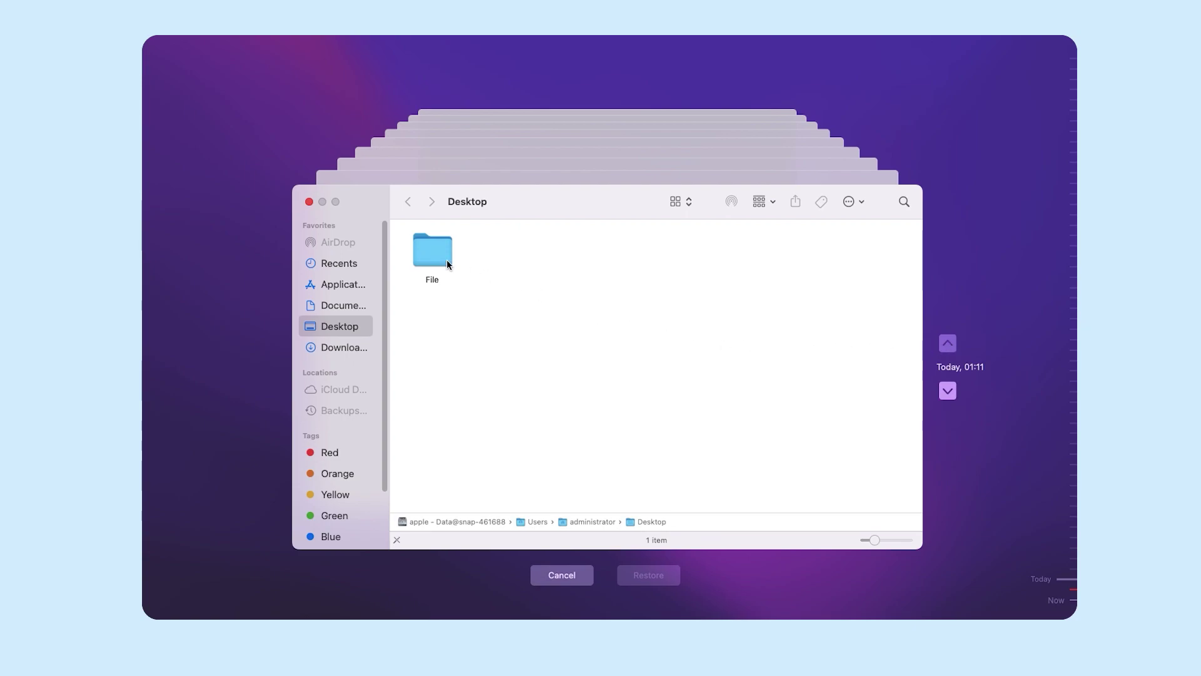
{"action": "double_click", "coordinate": [448, 264]}
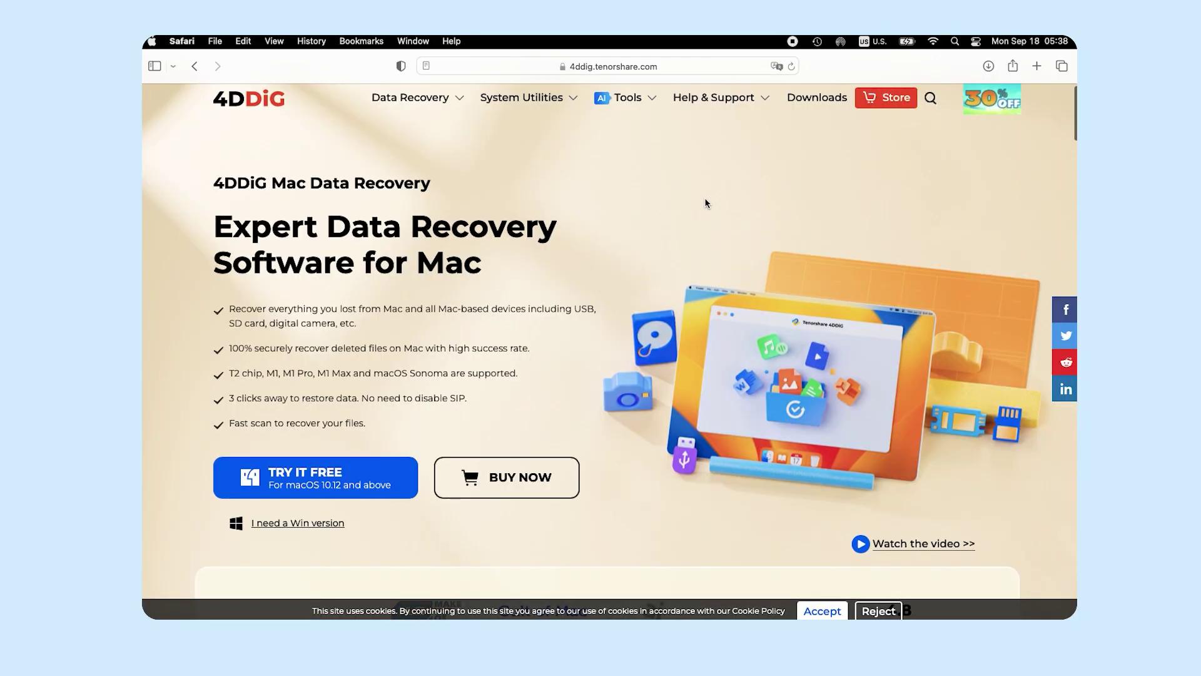
{"action": "scroll", "coordinate": [706, 203], "scroll_direction": "down", "scroll_amount": 2}
{"action": "scroll", "coordinate": [706, 203], "scroll_direction": "down", "scroll_amount": 2}
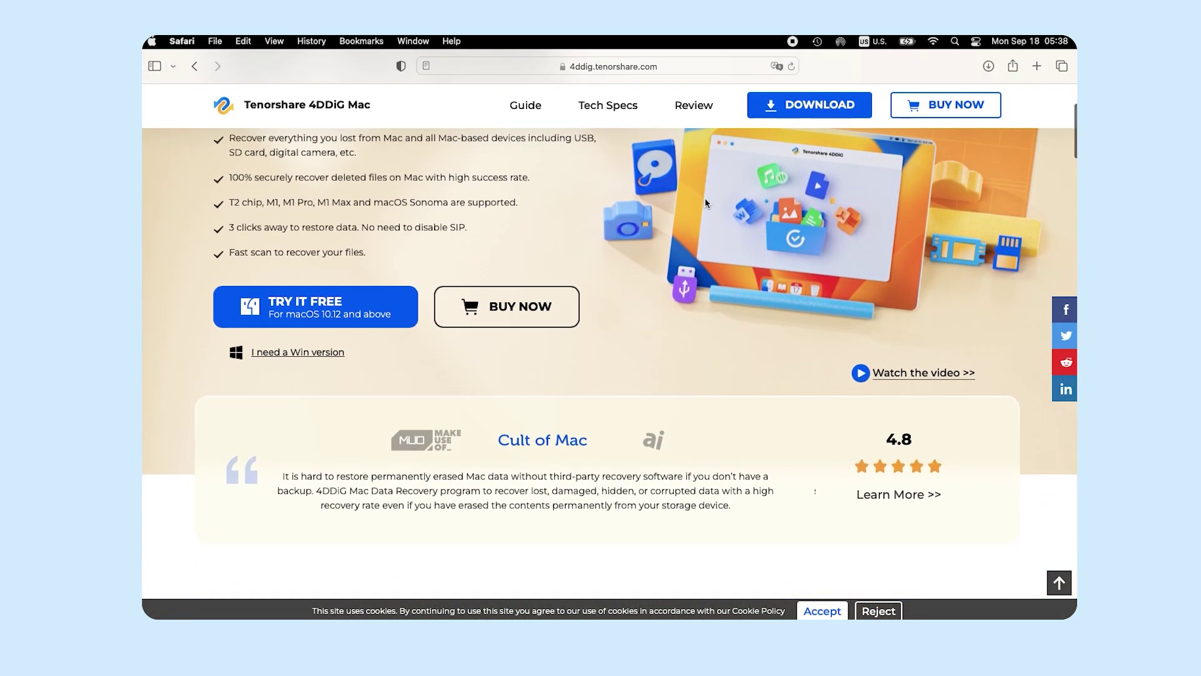
{"action": "scroll", "coordinate": [707, 204], "scroll_direction": "down", "scroll_amount": 1}
{"action": "scroll", "coordinate": [707, 203], "scroll_direction": "down", "scroll_amount": 2}
{"action": "scroll", "coordinate": [706, 203], "scroll_direction": "down", "scroll_amount": 1}
{"action": "scroll", "coordinate": [705, 203], "scroll_direction": "down", "scroll_amount": 2}
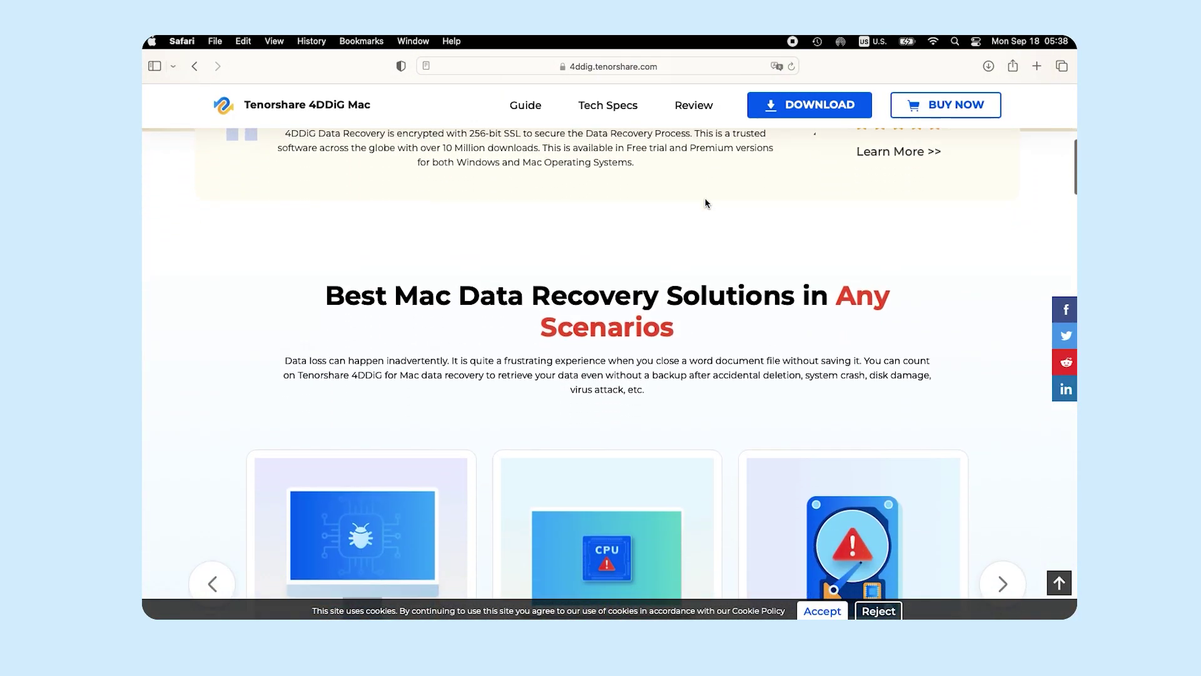
{"action": "scroll", "coordinate": [705, 203], "scroll_direction": "down", "scroll_amount": 2}
{"action": "scroll", "coordinate": [705, 203], "scroll_direction": "down", "scroll_amount": 3}
{"action": "scroll", "coordinate": [706, 202], "scroll_direction": "down", "scroll_amount": 1}
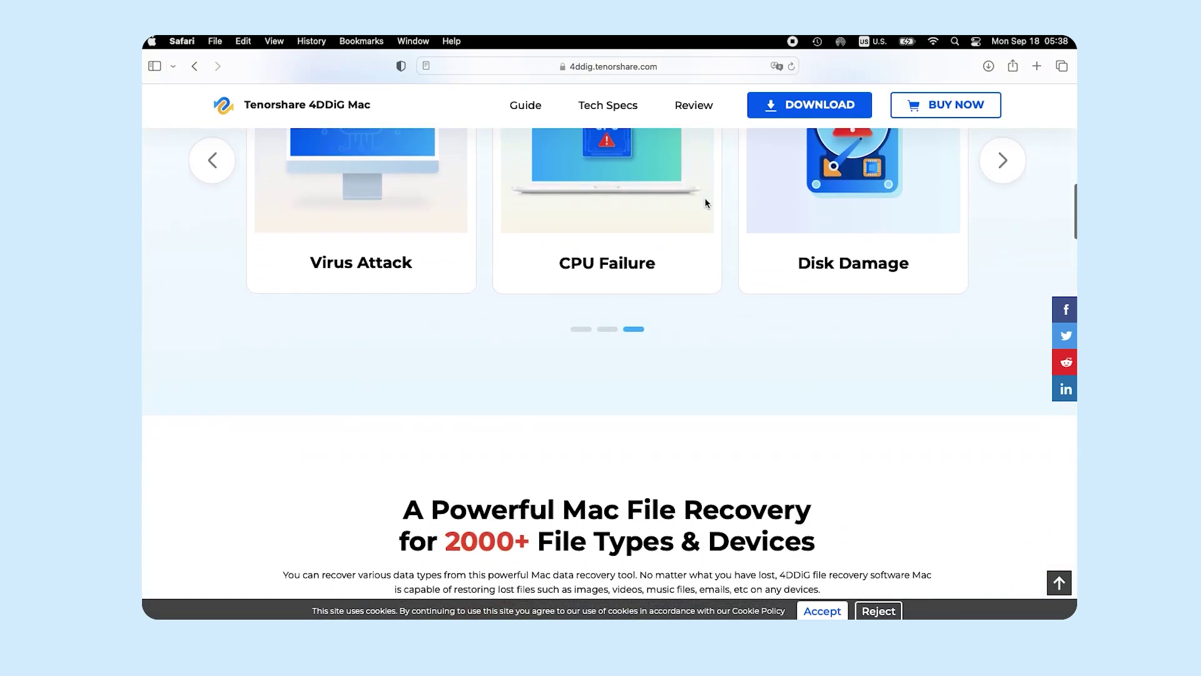
{"action": "scroll", "coordinate": [705, 202], "scroll_direction": "down", "scroll_amount": 1}
{"action": "scroll", "coordinate": [706, 202], "scroll_direction": "down", "scroll_amount": 1}
{"action": "scroll", "coordinate": [706, 204], "scroll_direction": "down", "scroll_amount": 1}
{"action": "scroll", "coordinate": [706, 203], "scroll_direction": "down", "scroll_amount": 2}
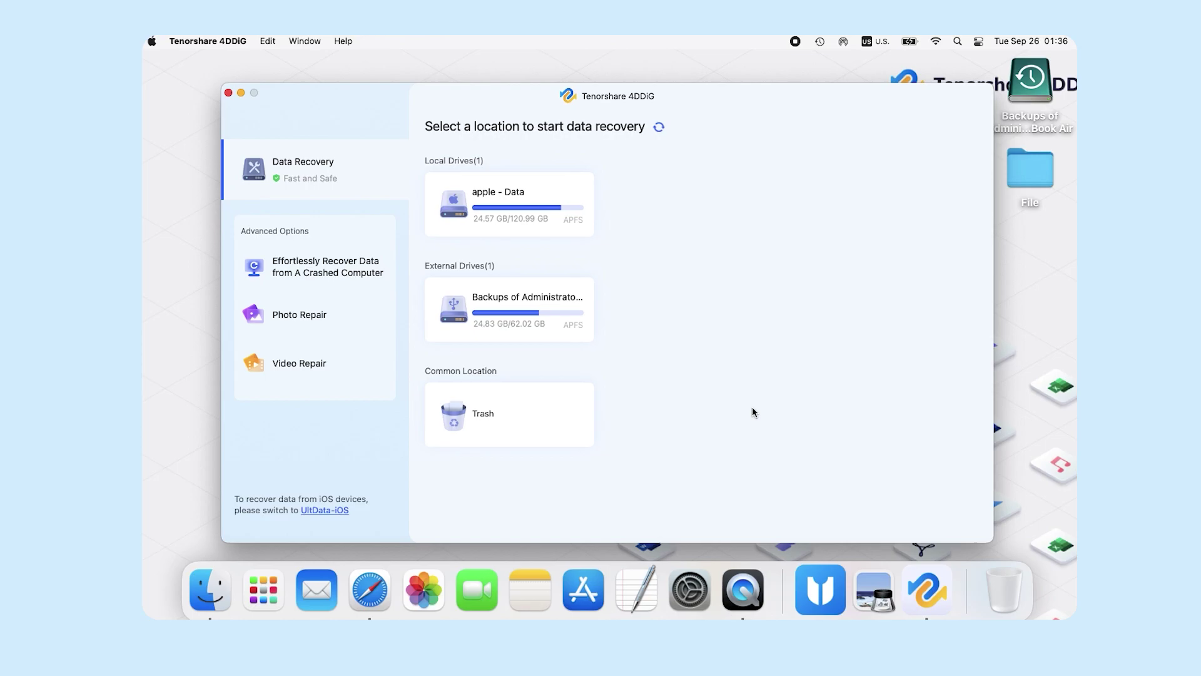
- Scan the apple - Data drive with the default file types selected
{"action": "left_click", "coordinate": [562, 226]}
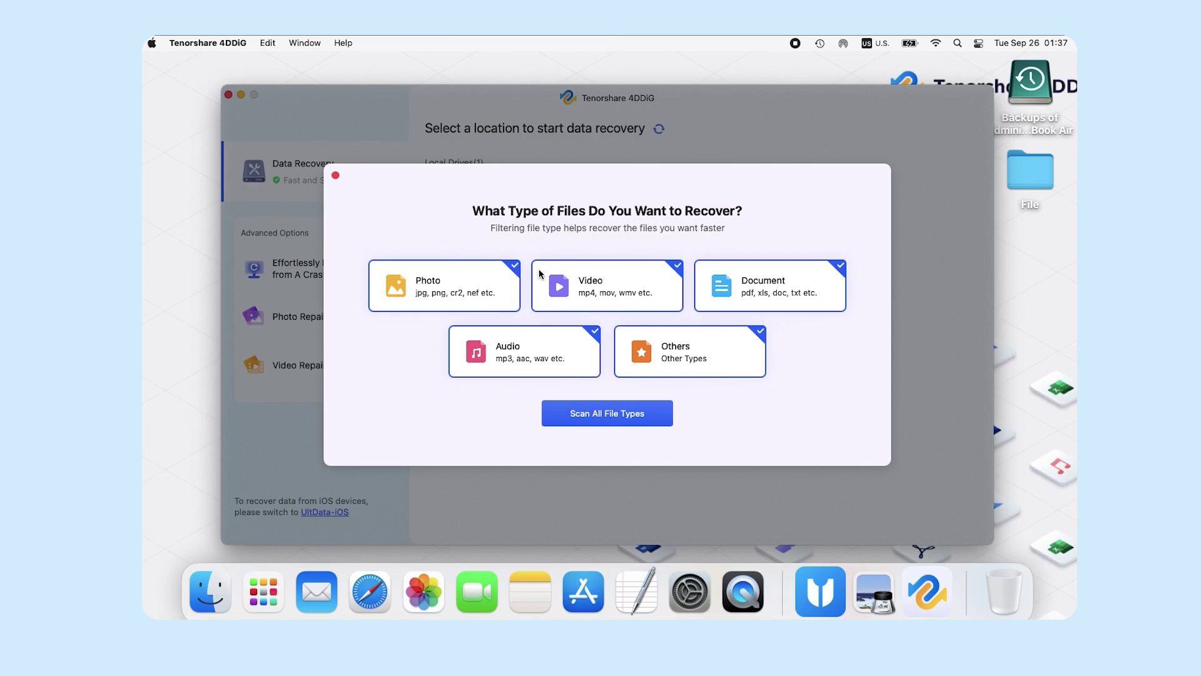
{"action": "left_click", "coordinate": [602, 413]}
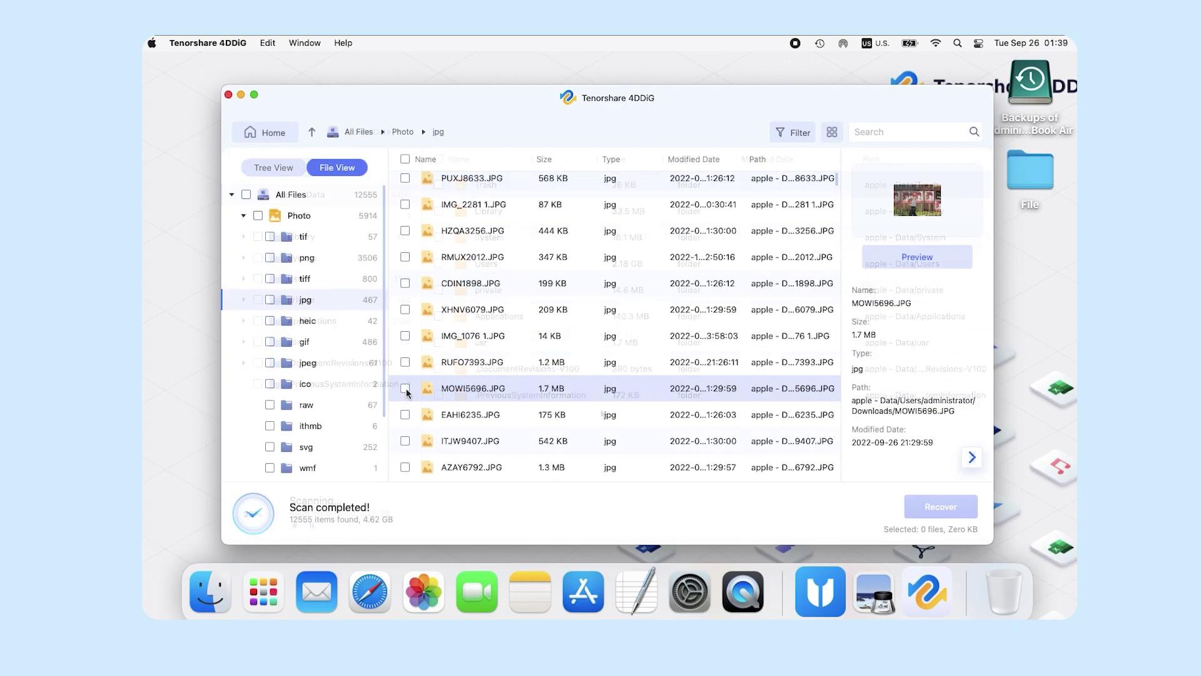
- Preview MOWI5696.JPG and recover it to the Desktop
{"action": "left_click", "coordinate": [405, 388]}
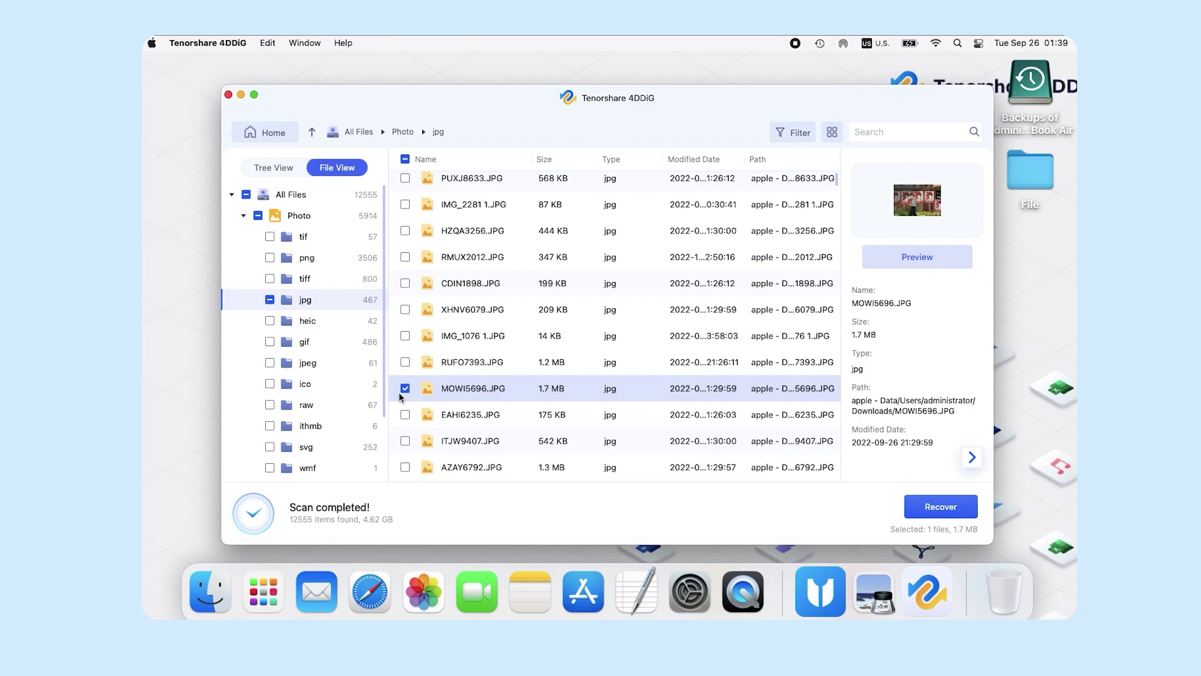
{"action": "left_click", "coordinate": [939, 252]}
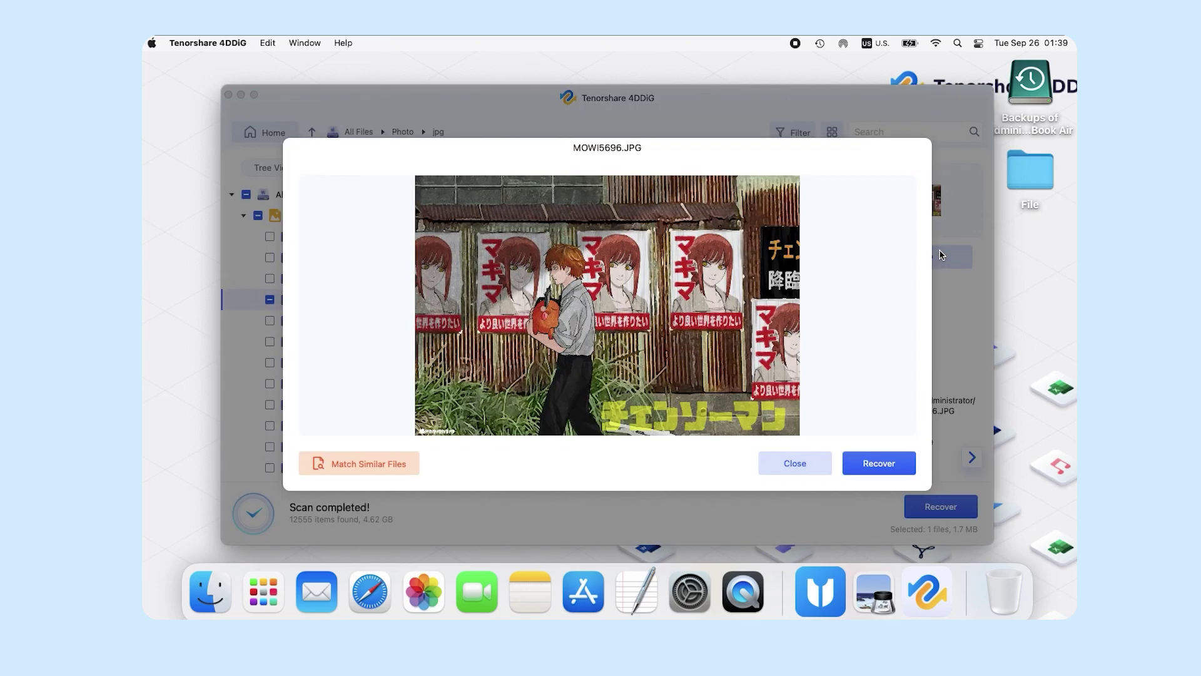
{"action": "left_click", "coordinate": [883, 465]}
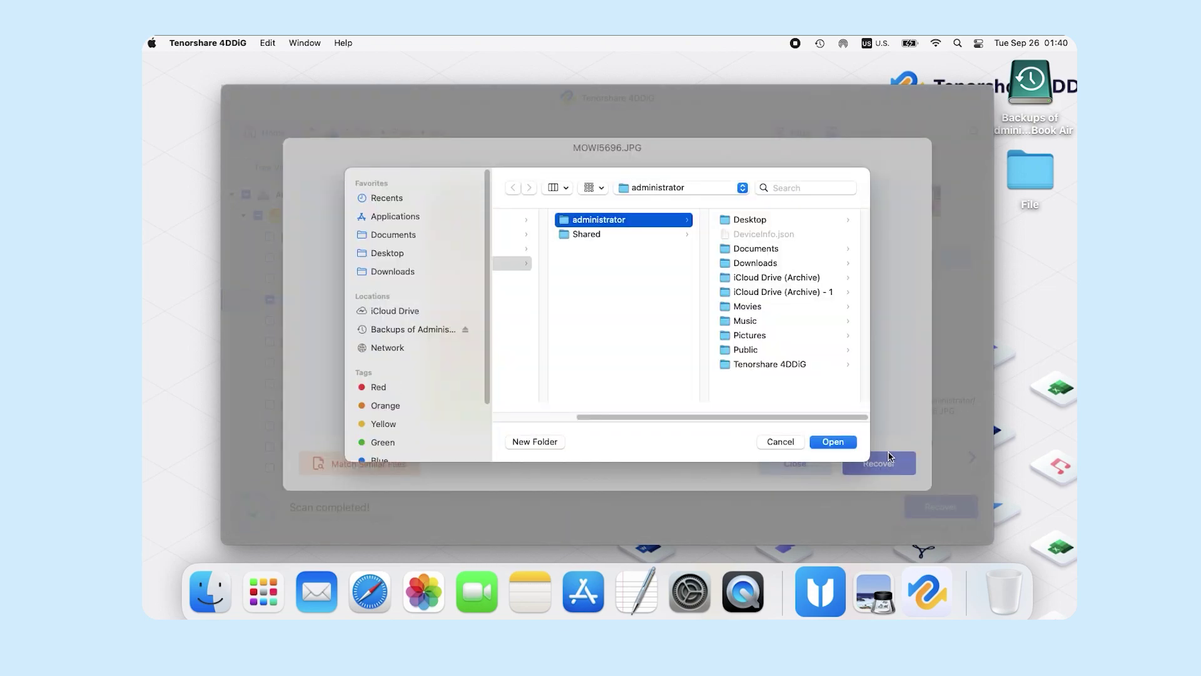
{"action": "left_click", "coordinate": [771, 221]}
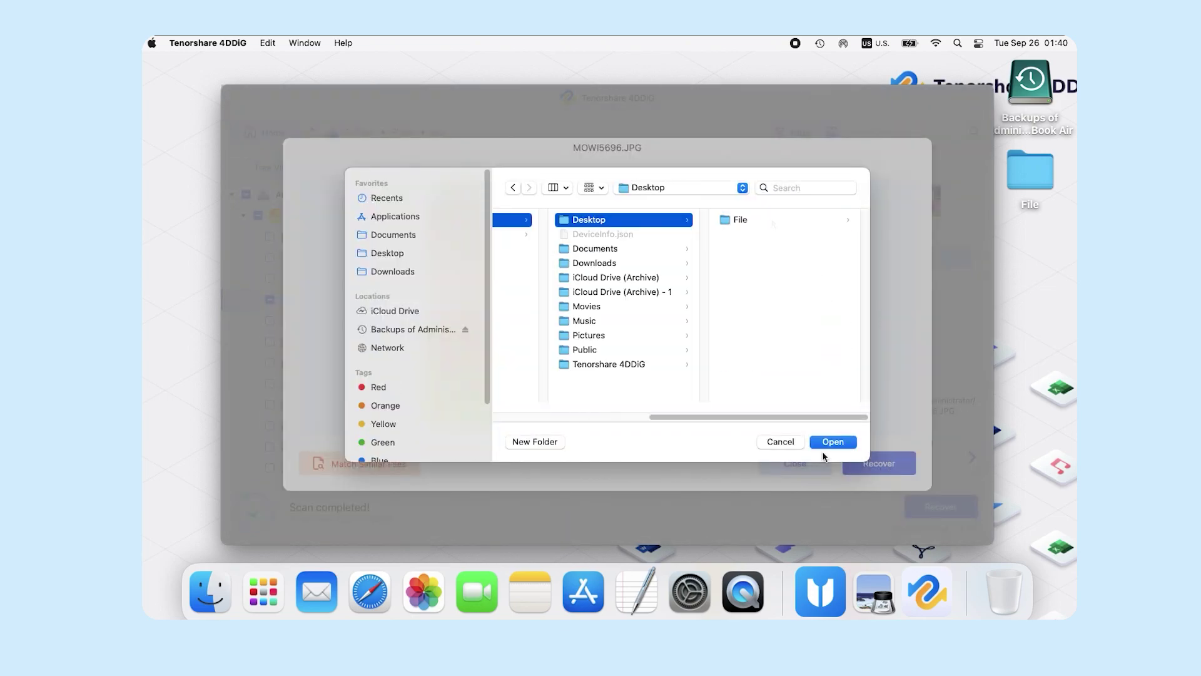
{"action": "left_click", "coordinate": [831, 443]}
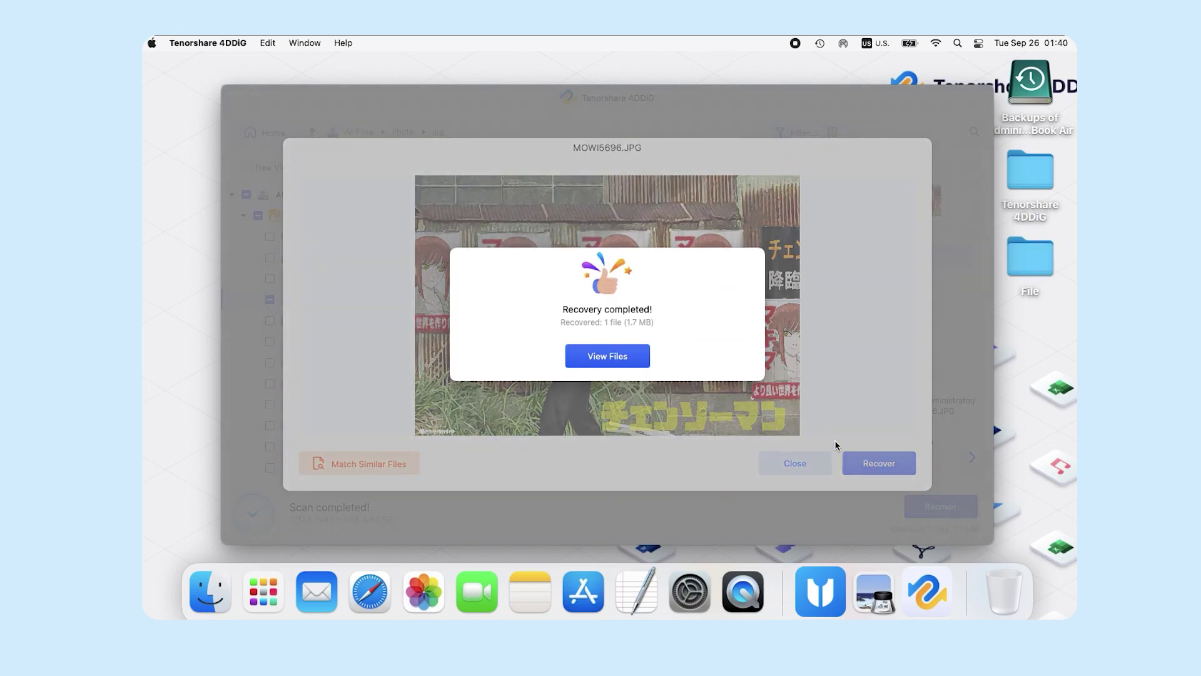
- Open MOWI5696.JPG in Preview from the apple - Data > Users > administrator > Downloads recovery folder
{"action": "left_click", "coordinate": [623, 361]}
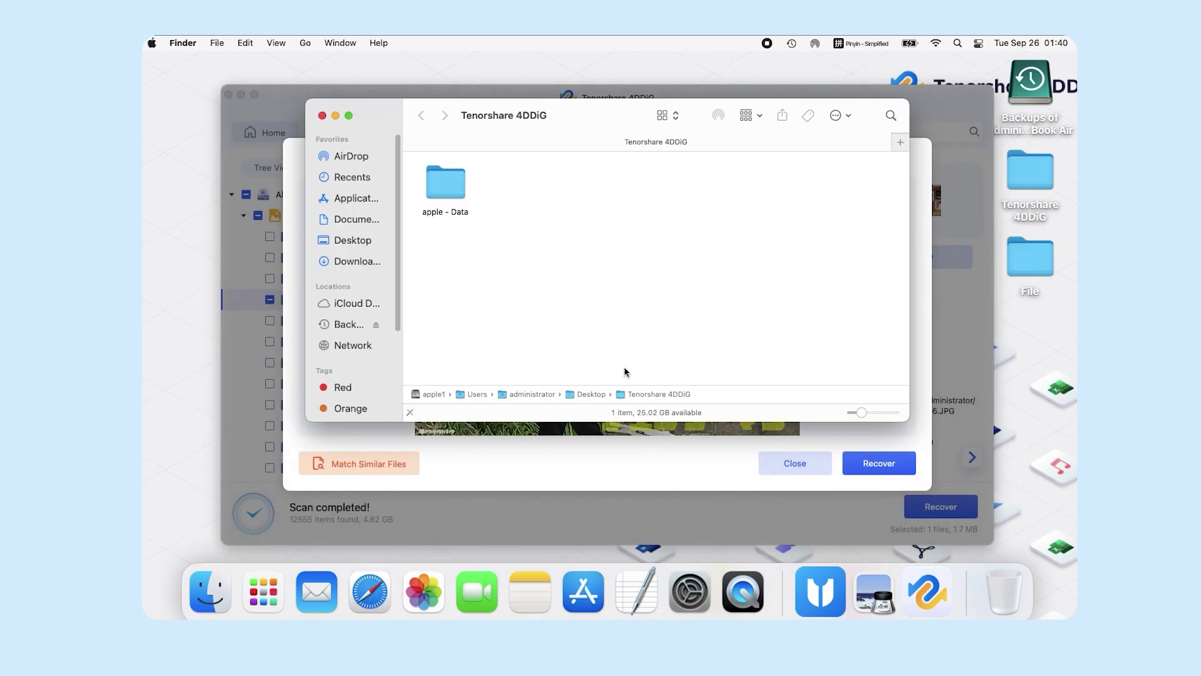
{"action": "double_click", "coordinate": [458, 203]}
{"action": "double_click", "coordinate": [457, 202]}
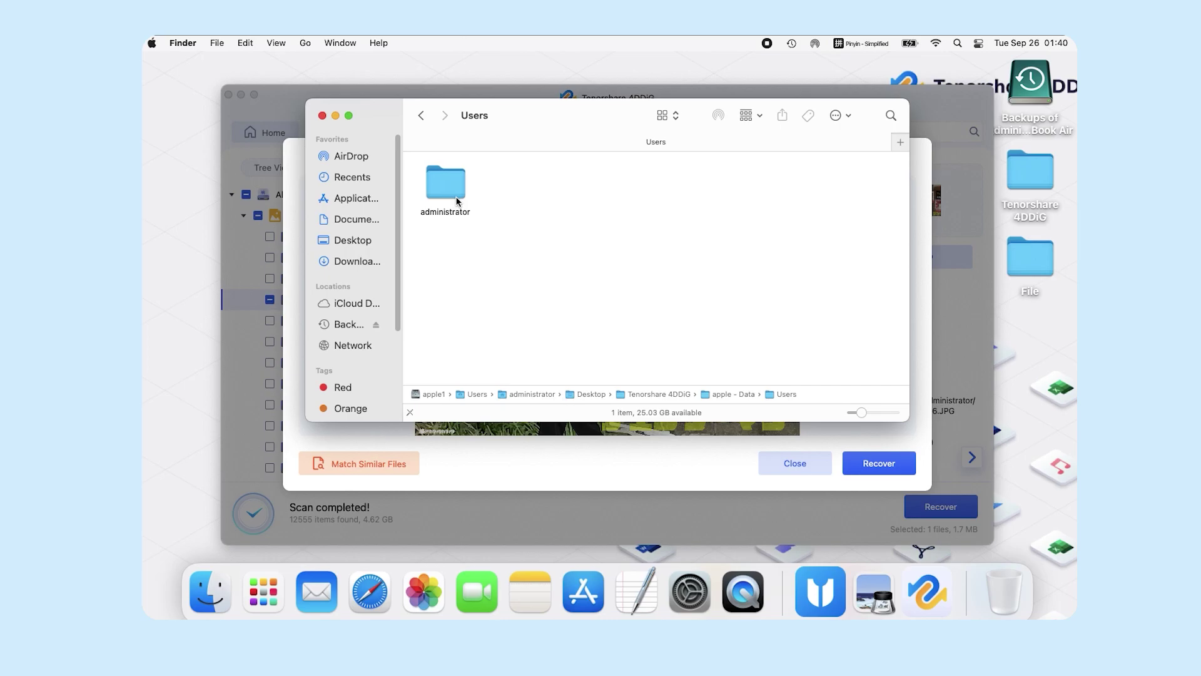
{"action": "double_click", "coordinate": [457, 204]}
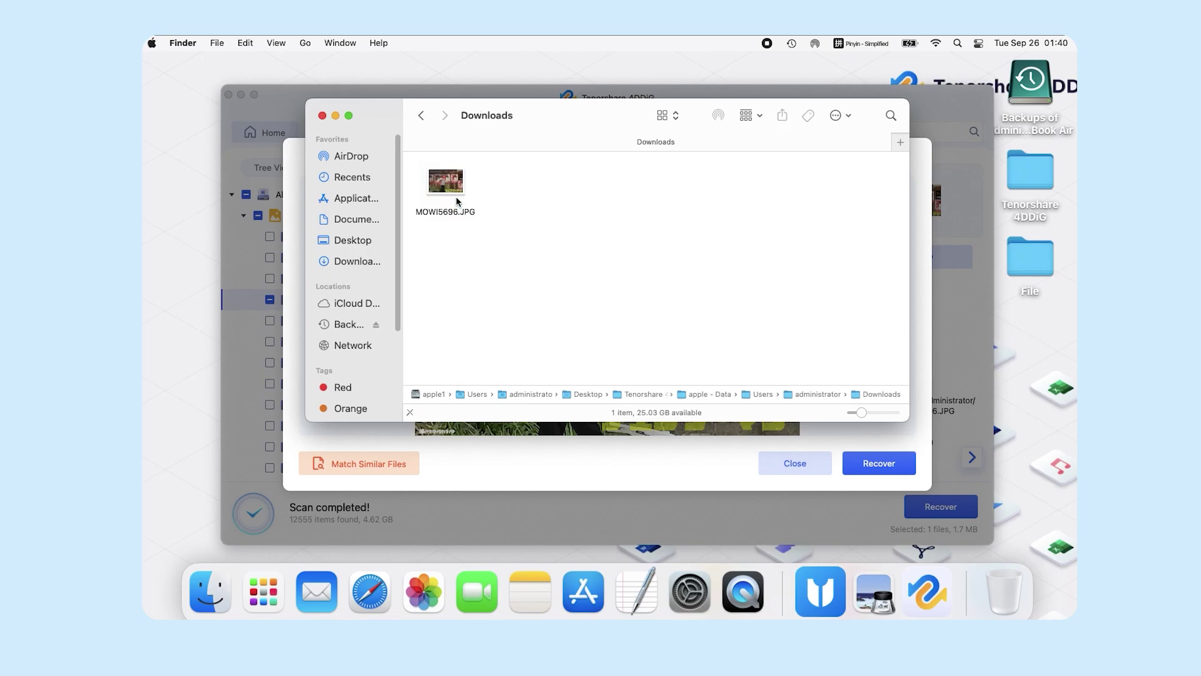
{"action": "double_click", "coordinate": [446, 183]}
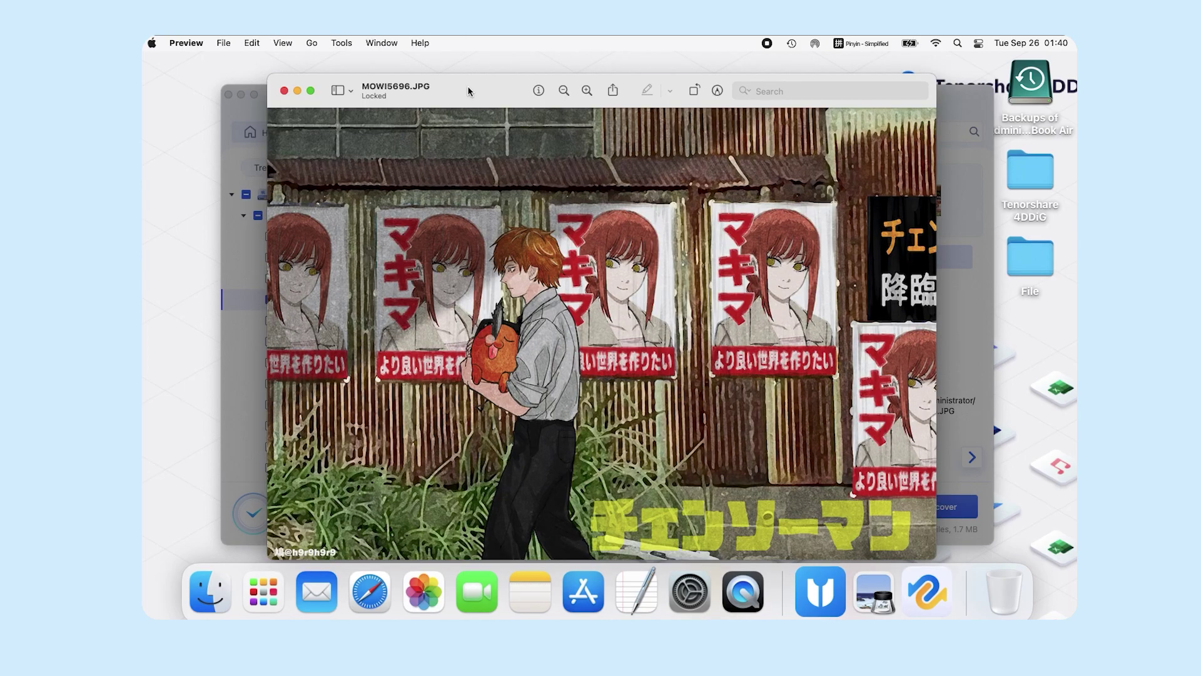